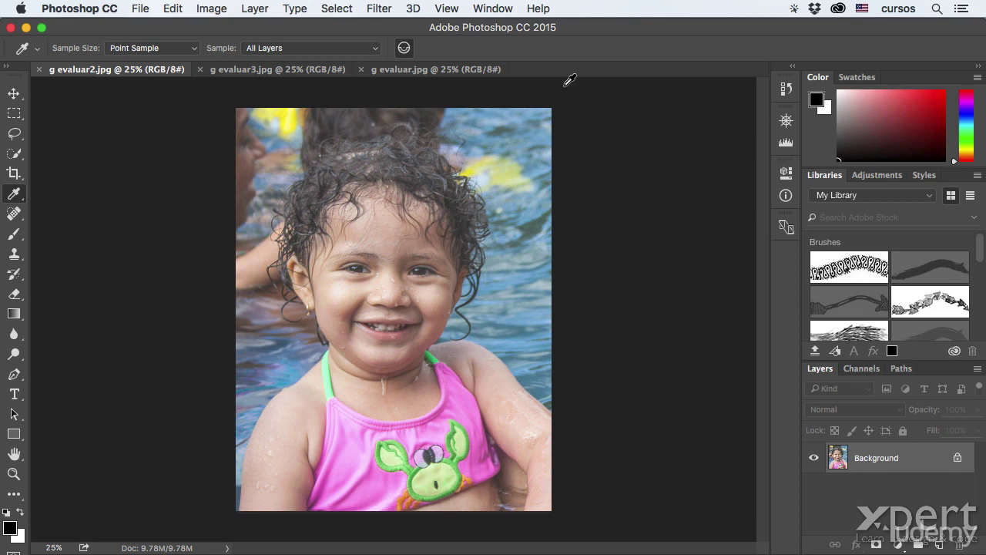
# - Show evaluar2.jpg's histogram with the Luminosity channel selected
pyautogui.click(506, 8)
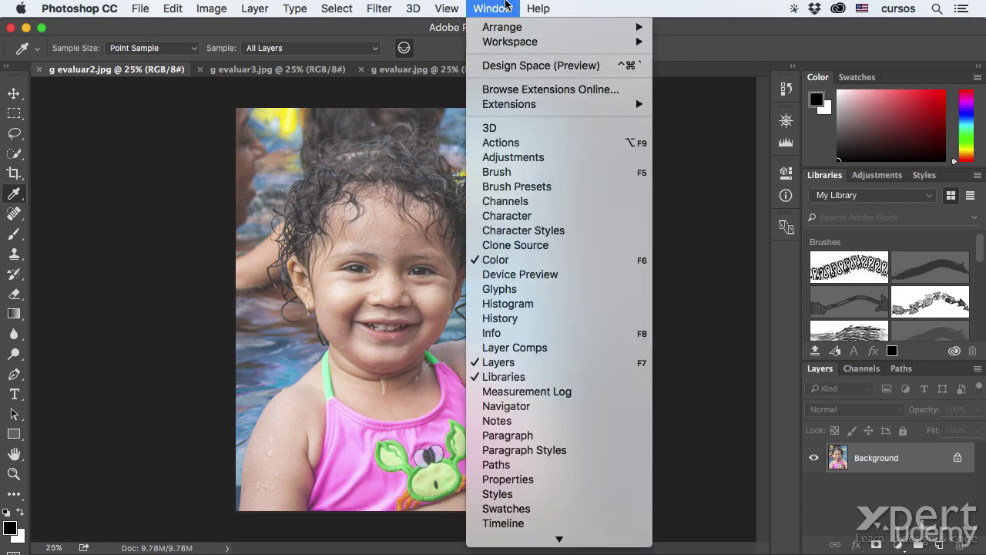
pyautogui.click(539, 304)
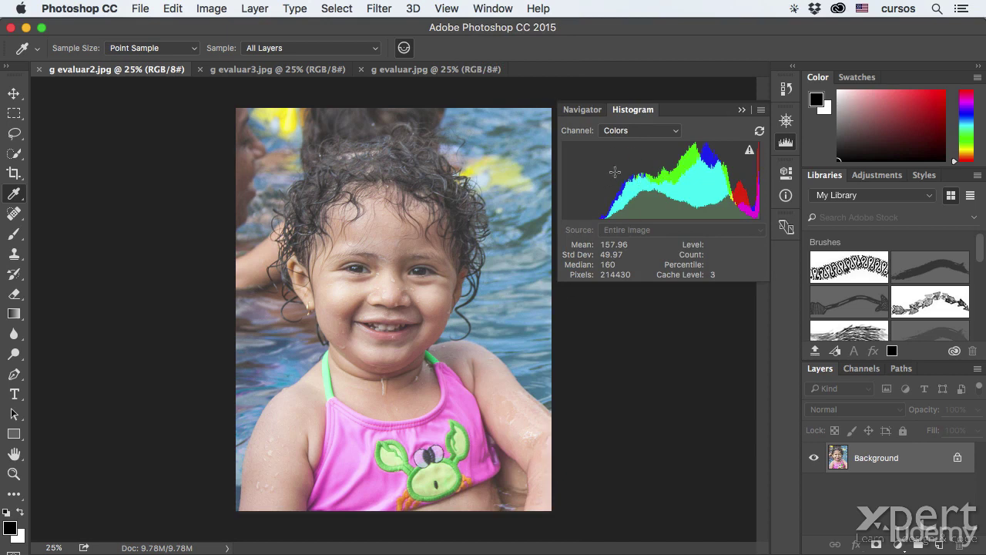
pyautogui.click(673, 131)
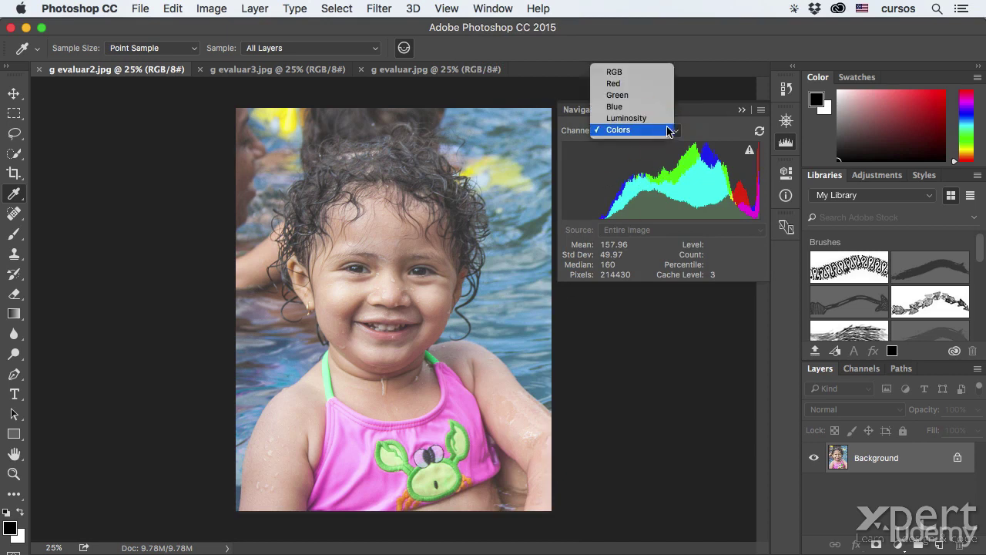
pyautogui.click(657, 125)
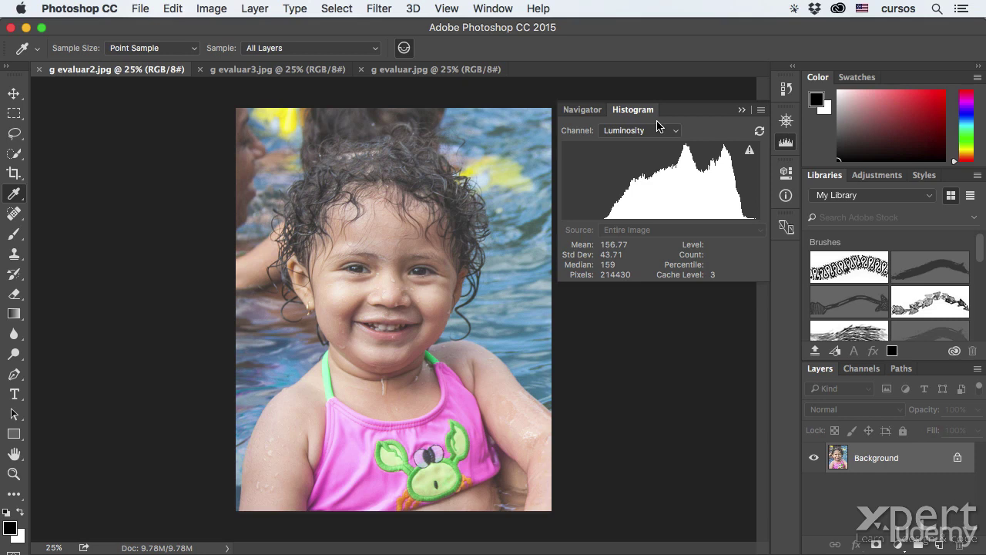
# - Refresh to full uncached data and inspect pixel counts at the darkest levels and level 239
pyautogui.click(759, 132)
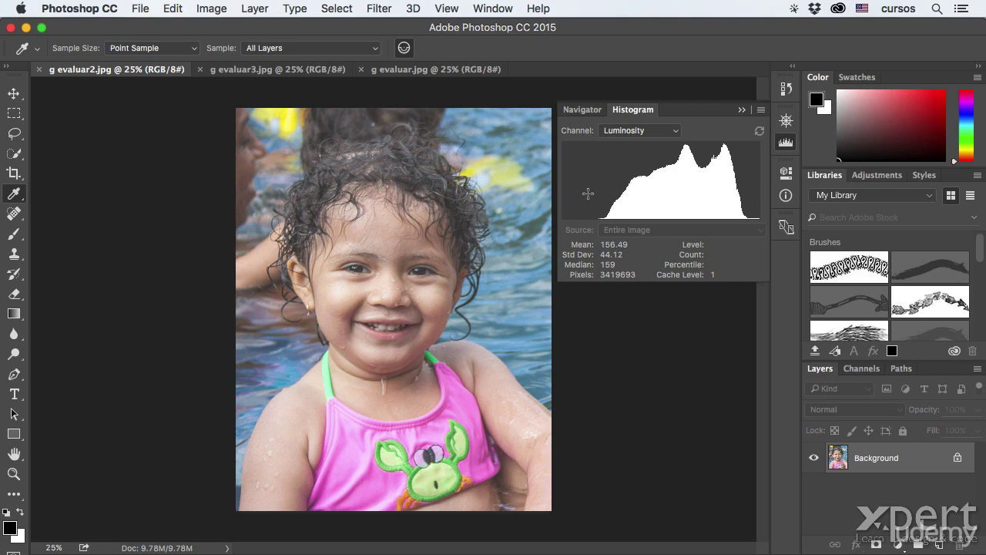
pyautogui.moveTo(597, 215); pyautogui.dragTo(552, 217)
pyautogui.moveTo(747, 217); pyautogui.dragTo(763, 215)
# - Collapse the Histogram panel and show the Info panel with RGB and CMYK readouts
pyautogui.click(785, 144)
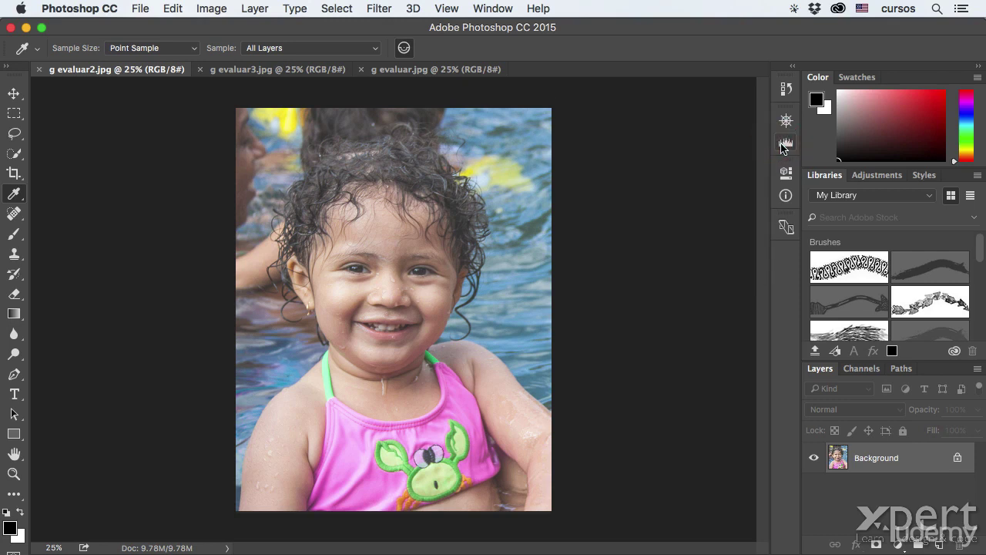
pyautogui.click(497, 9)
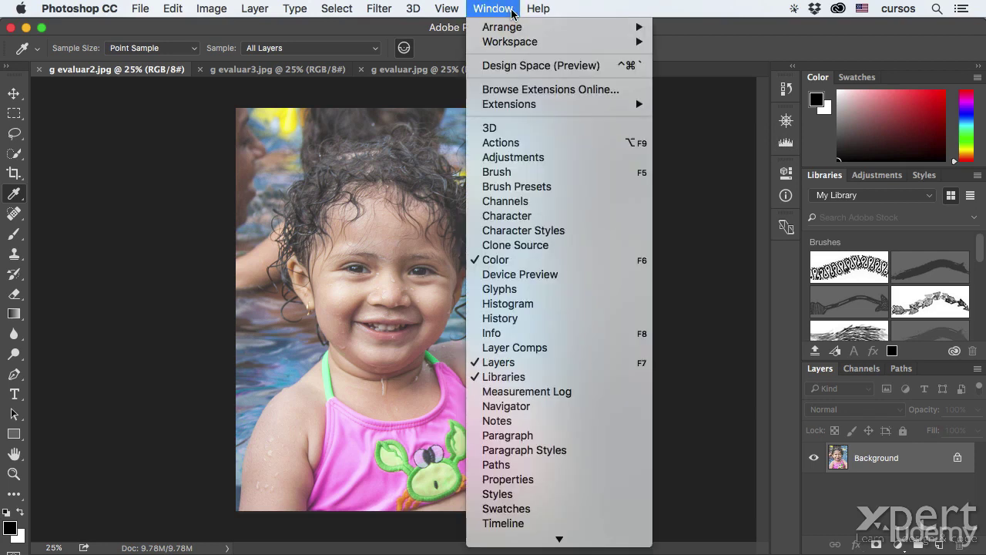
pyautogui.click(552, 333)
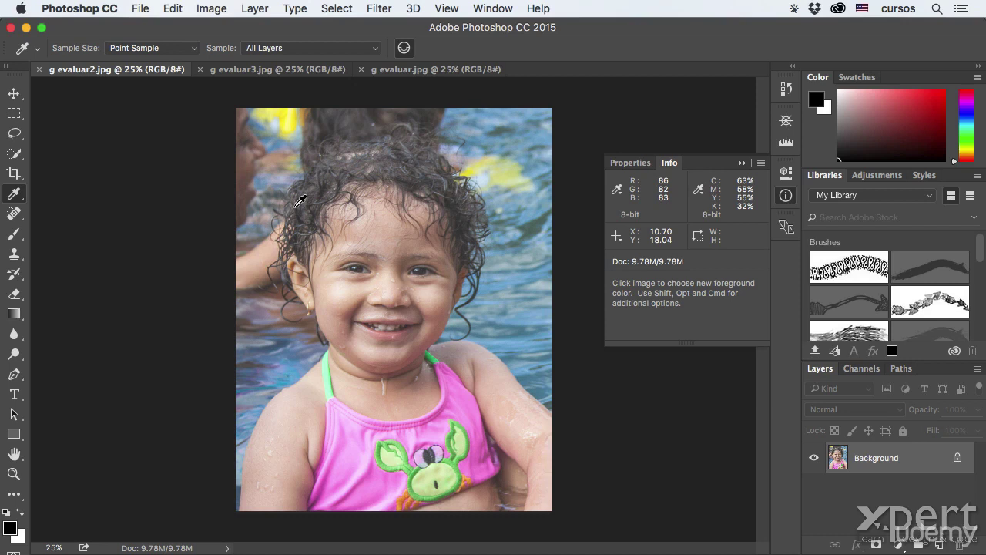
# - Alternate between evaluar2.jpg and evaluar3.jpg, finishing on evaluar3 reading face RGB 110, 73, 29
pyautogui.click(257, 71)
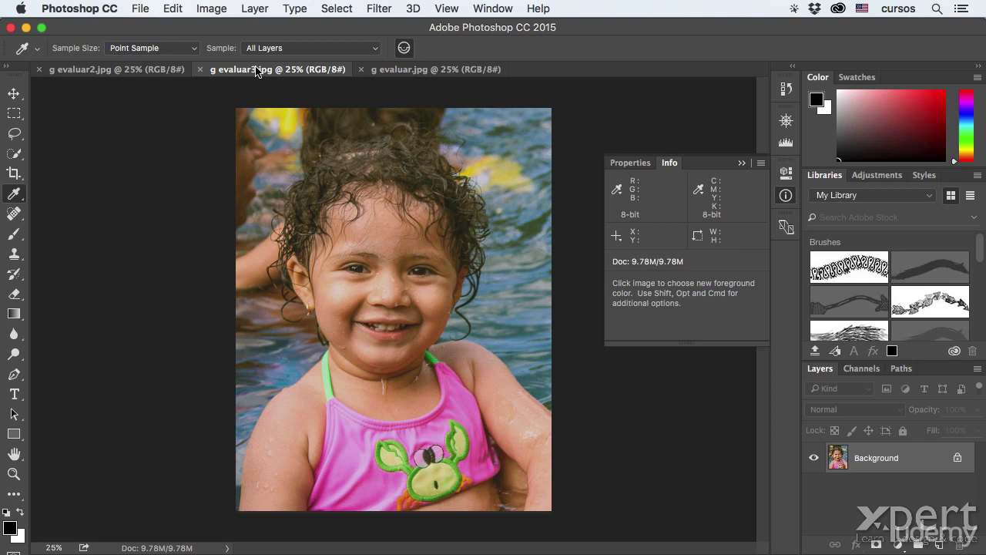
pyautogui.click(129, 75)
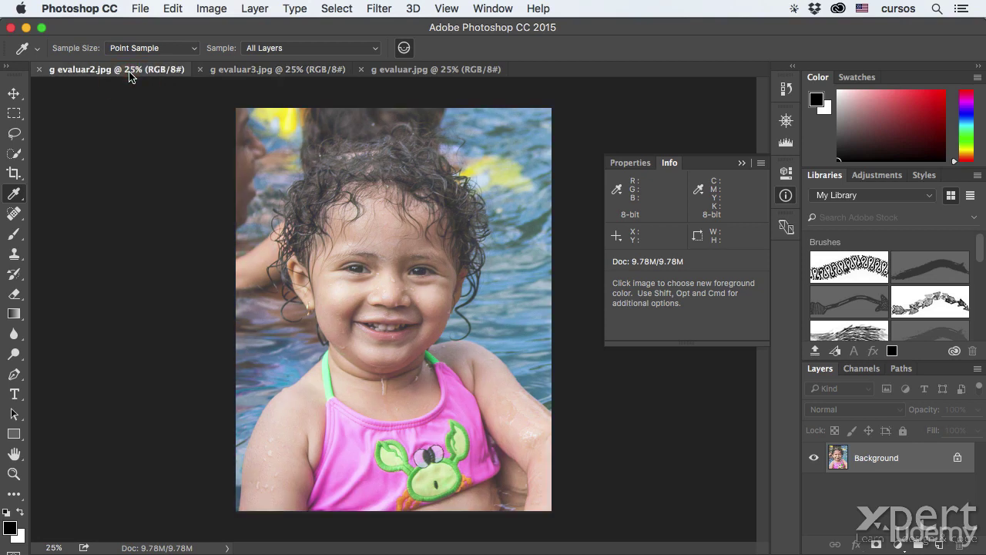
pyautogui.click(238, 73)
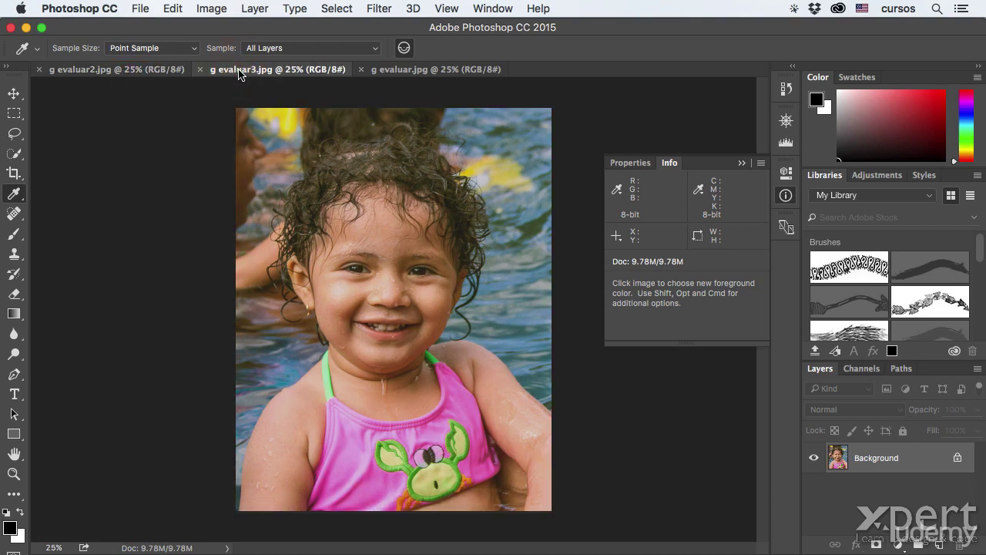
pyautogui.click(142, 67)
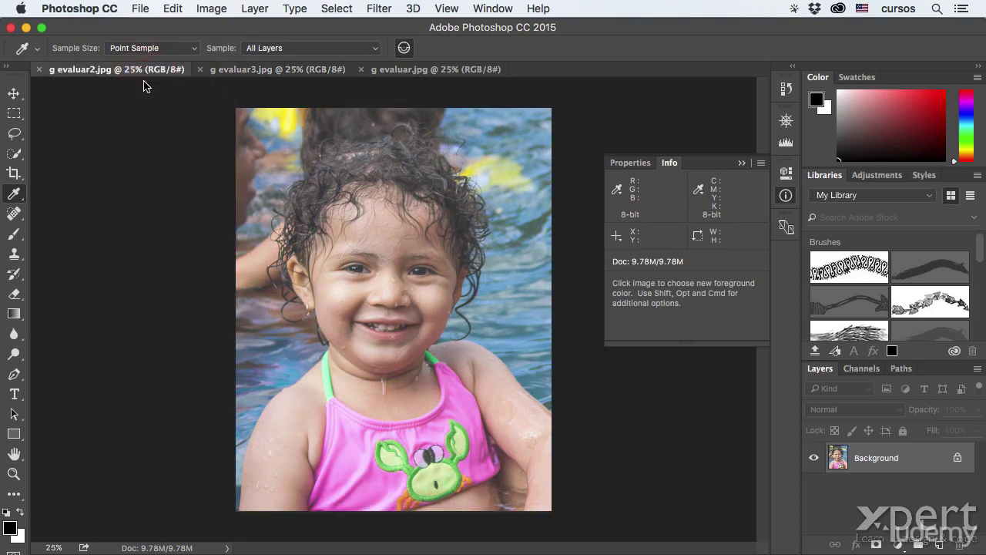
pyautogui.click(285, 69)
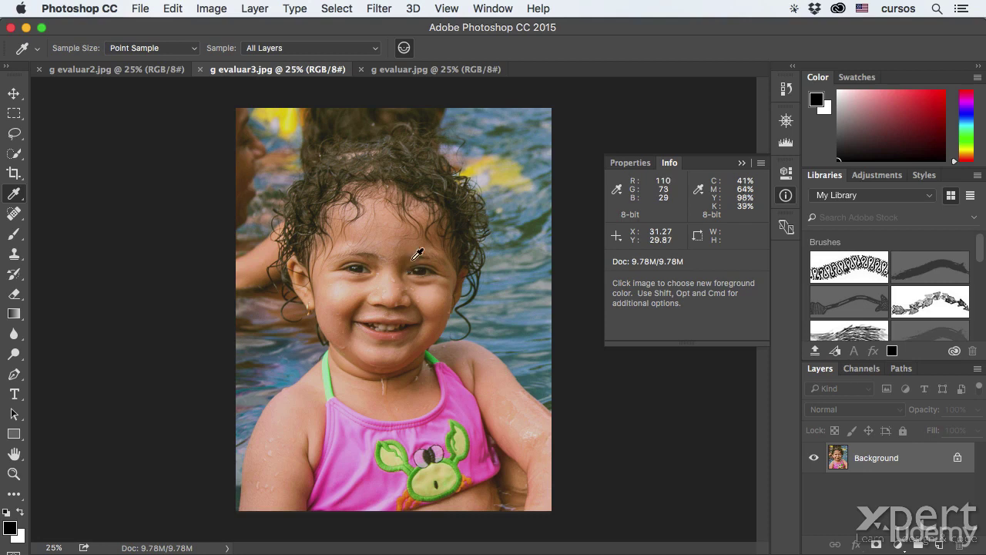
# - Refresh the Histogram and compare evaluar2 with evaluar3, ending on evaluar3 (mean 129.97, median 133)
pyautogui.click(786, 144)
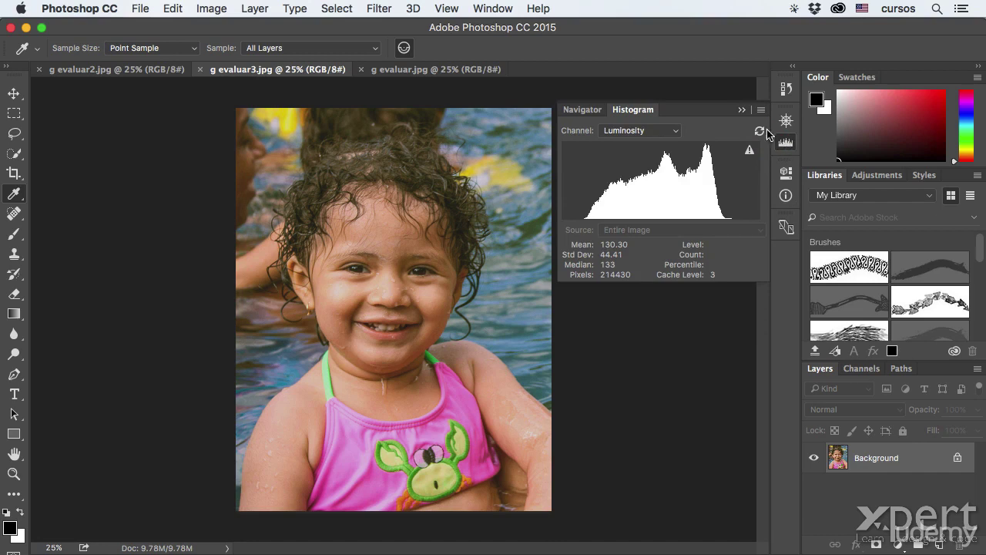
pyautogui.click(760, 131)
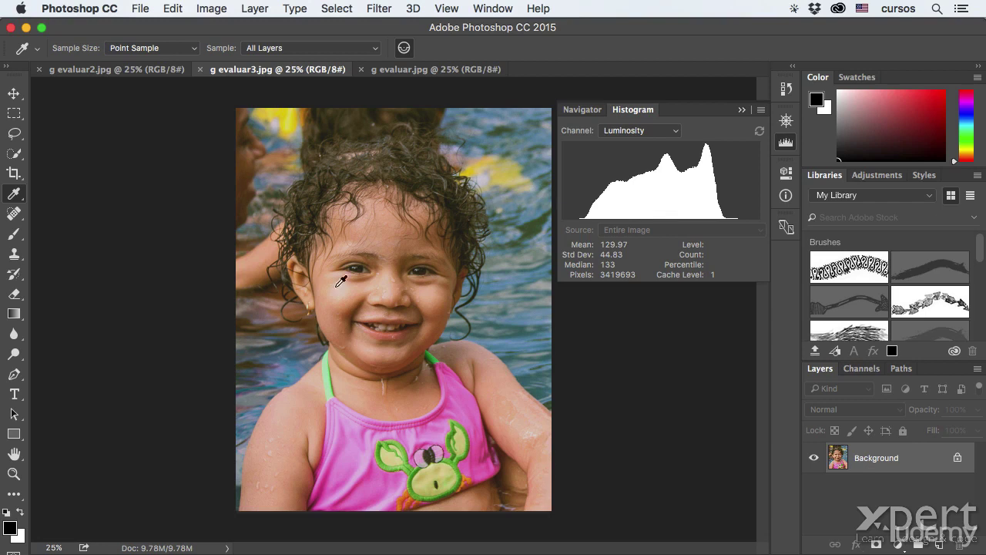
pyautogui.click(139, 71)
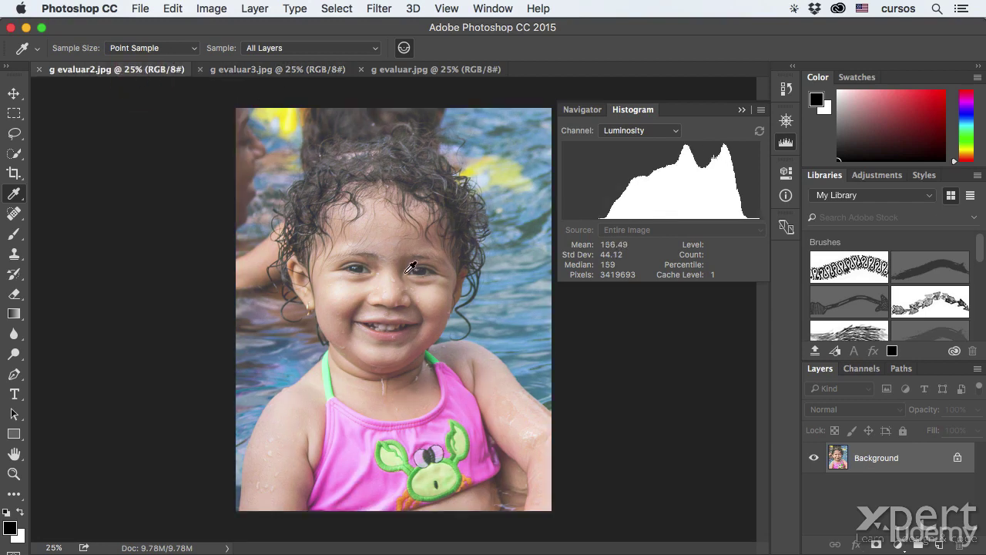
pyautogui.click(279, 69)
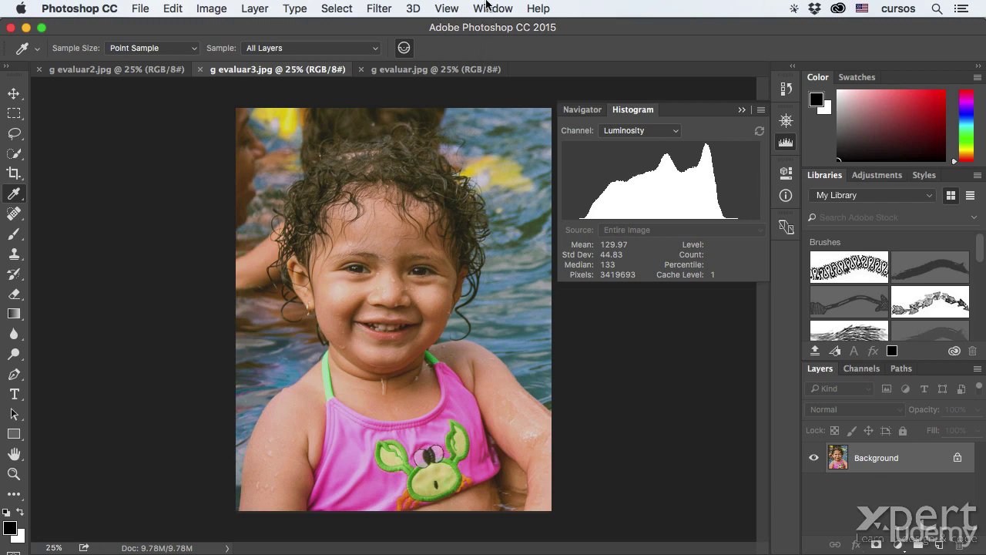
# - Read evaluar3's hair colour in the Info panel, then switch to evaluar.jpg
pyautogui.click(786, 196)
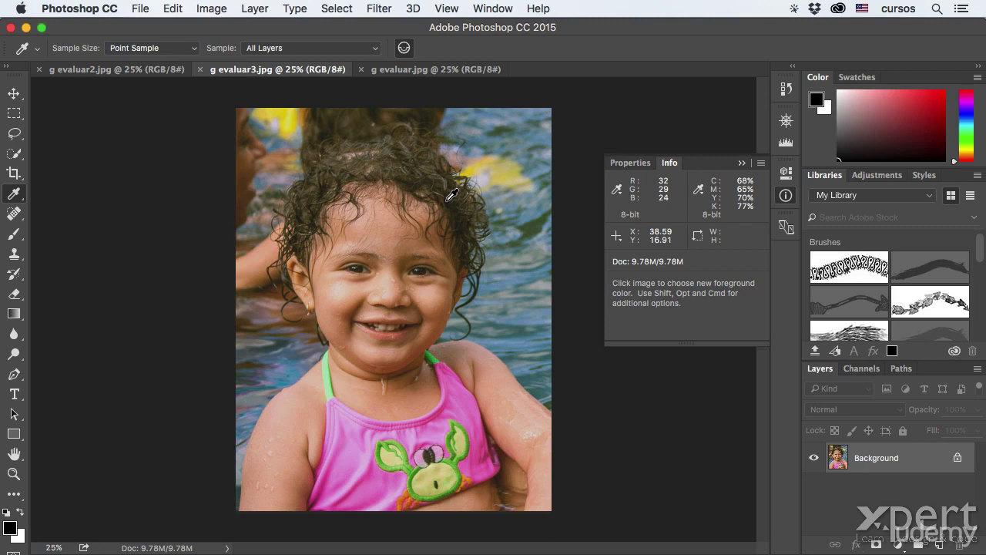
pyautogui.click(400, 70)
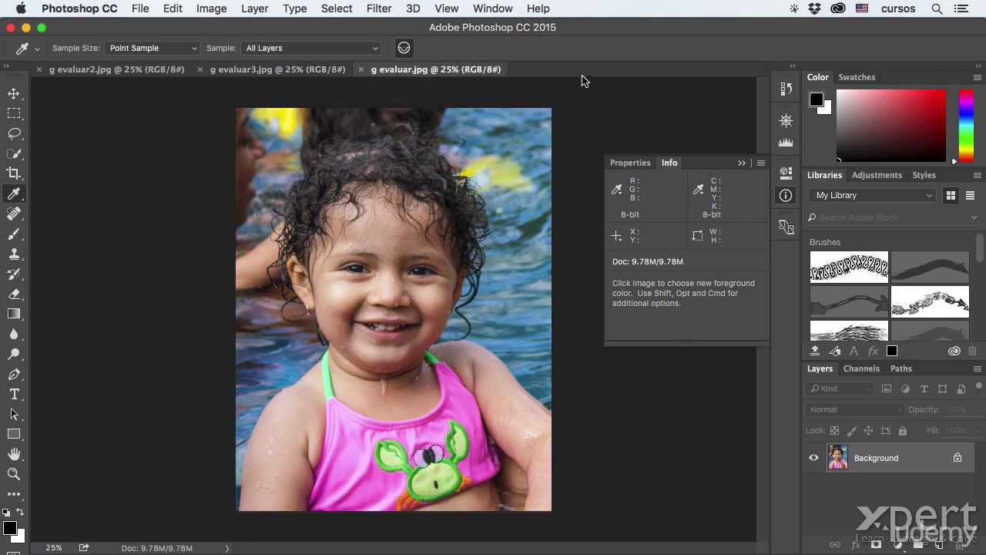
# - Check evaluar.jpg's refreshed histogram, then sample its hair in Info (RGB 15, 15, 15)
pyautogui.click(787, 144)
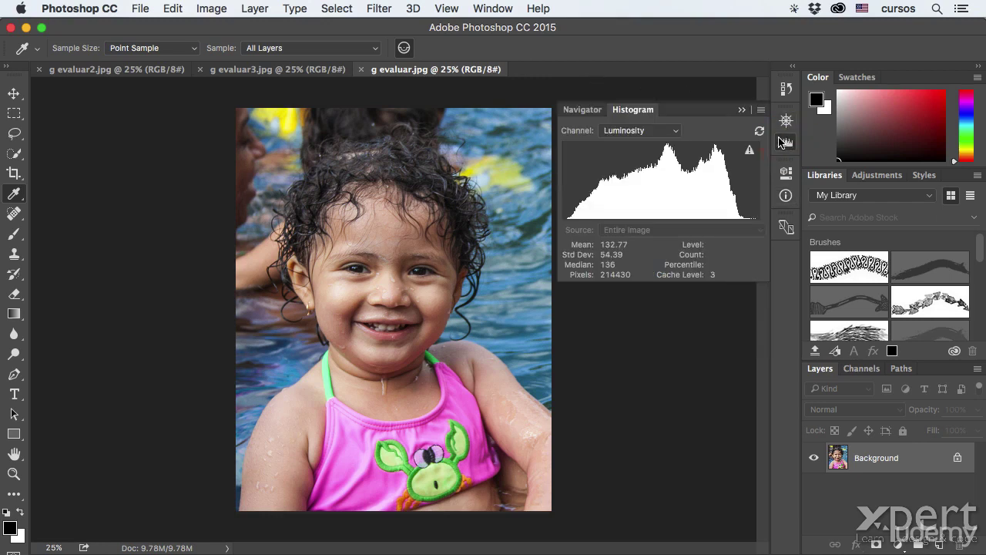
pyautogui.doubleClick(718, 193)
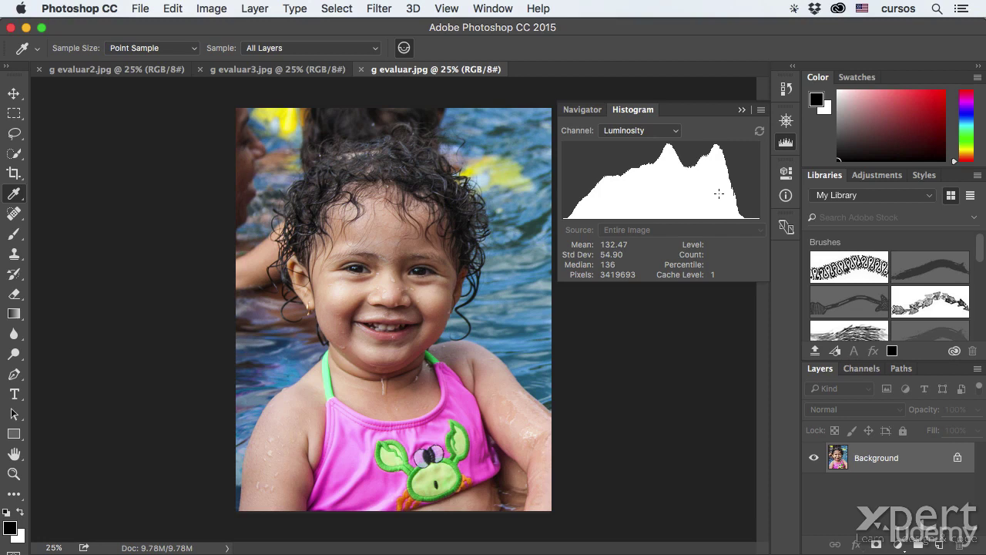
pyautogui.click(786, 196)
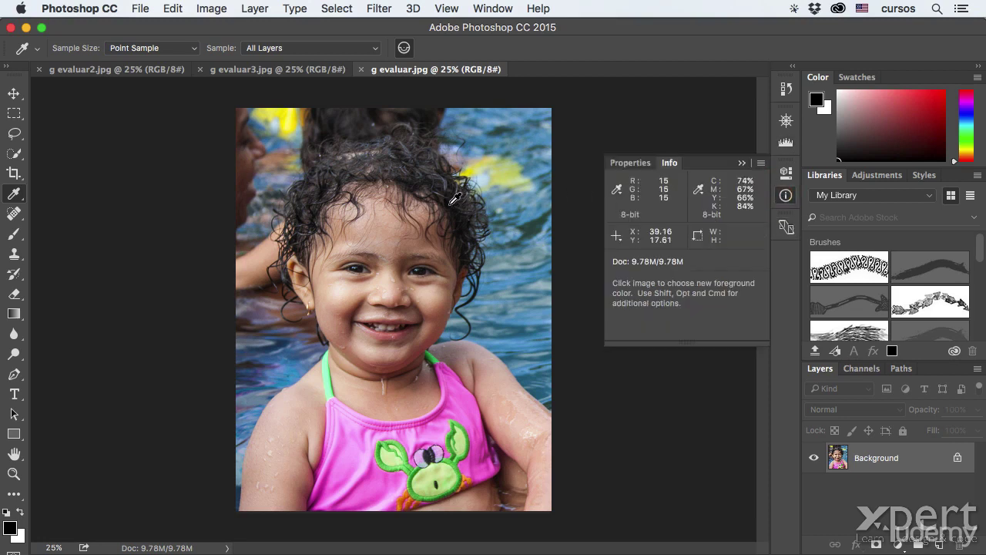